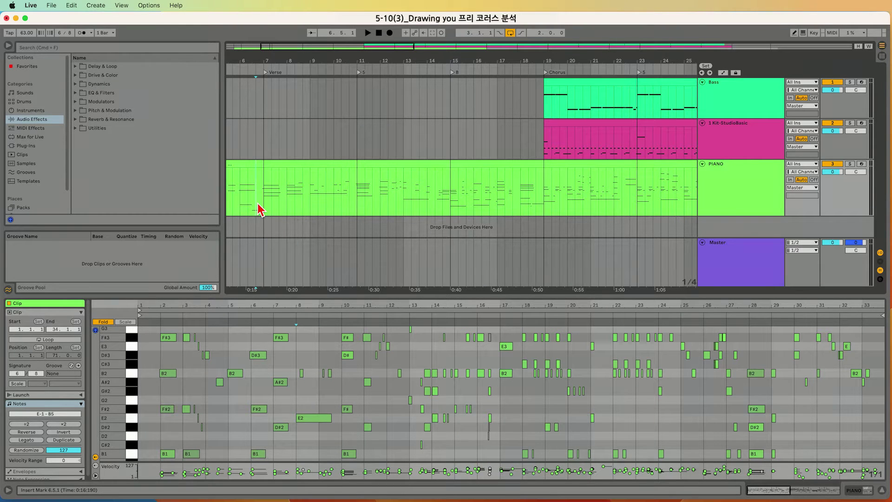
# Select bars 15 to 19 of the PIANO clip, and place the insert marker at the Pre section, bar 39.
pyautogui.moveTo(258, 201); pyautogui.dragTo(546, 191)
pyautogui.click(452, 198)
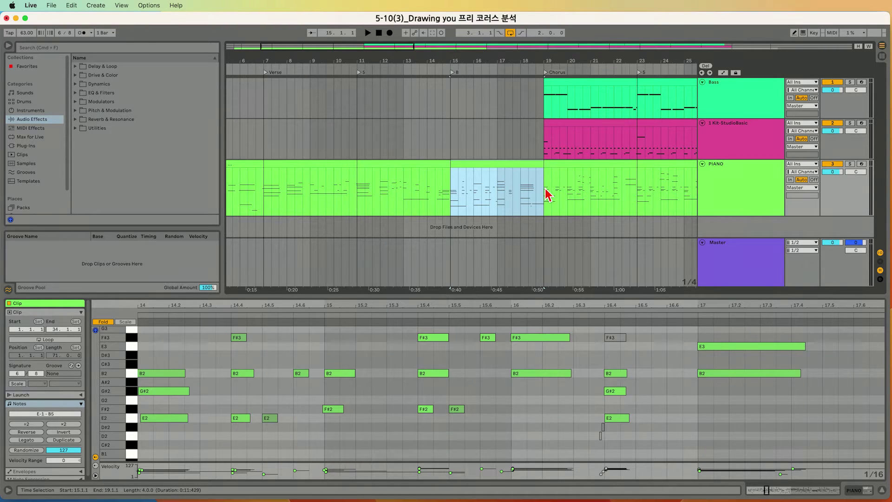
pyautogui.click(409, 138)
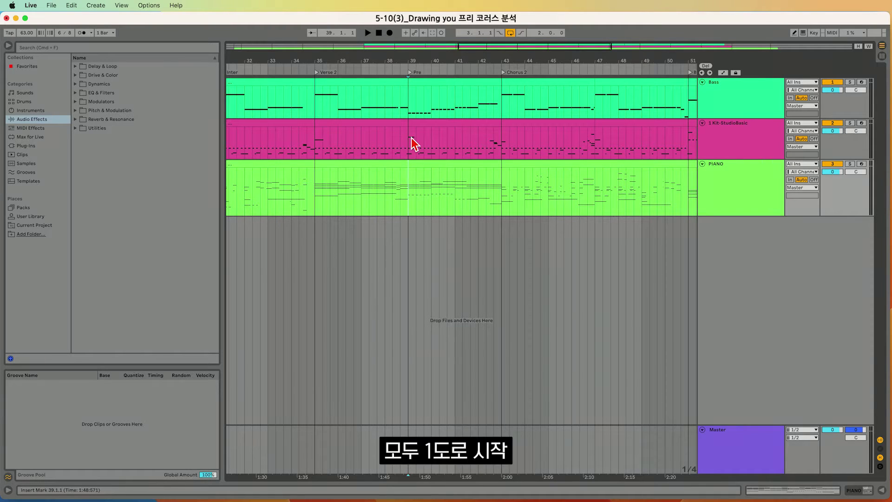
# Open the Bass clips of Verse 2 and Chorus 2 in turn and select the first B1 note of each.
pyautogui.doubleClick(369, 88)
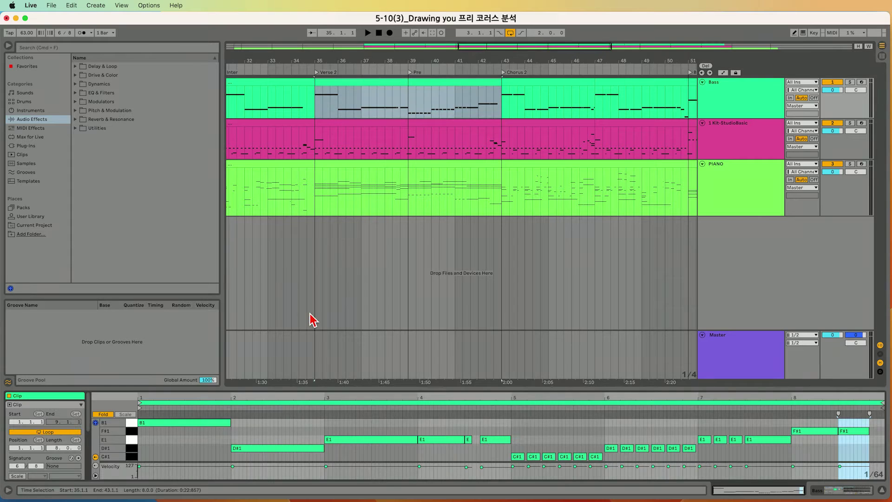
pyautogui.click(314, 110)
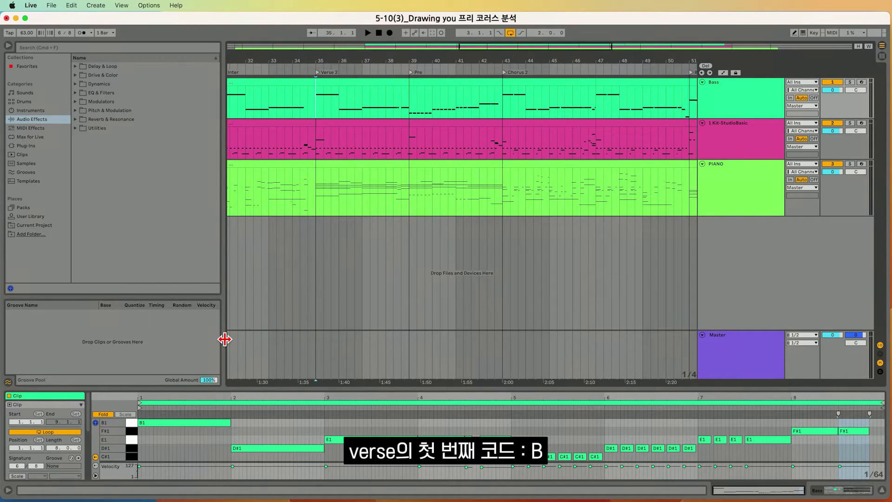
pyautogui.click(197, 423)
pyautogui.click(195, 409)
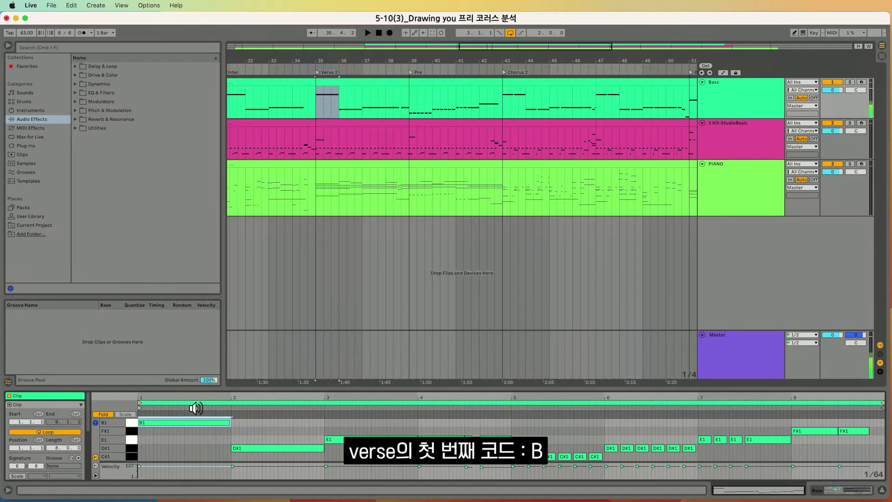
pyautogui.click(514, 83)
pyautogui.click(206, 410)
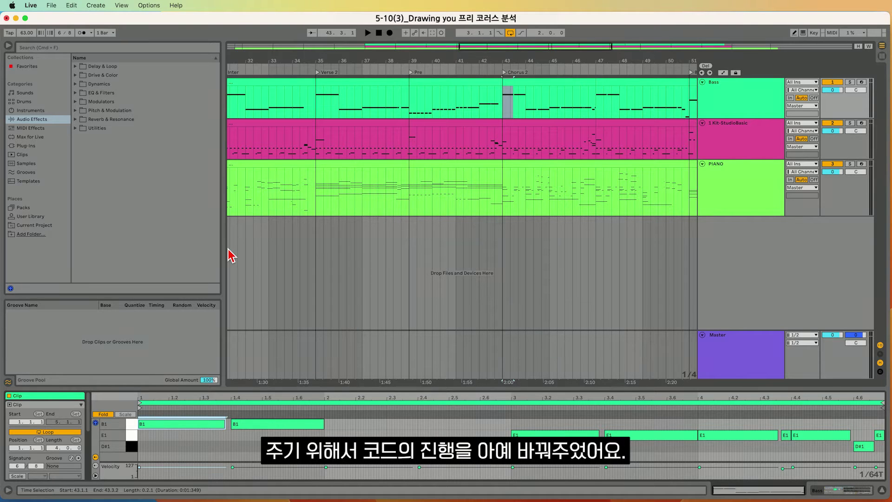
# Reopen the Verse 2 Bass clip, enlarge the note editor and audition the first D#1 note of clip bar 6.
pyautogui.click(420, 80)
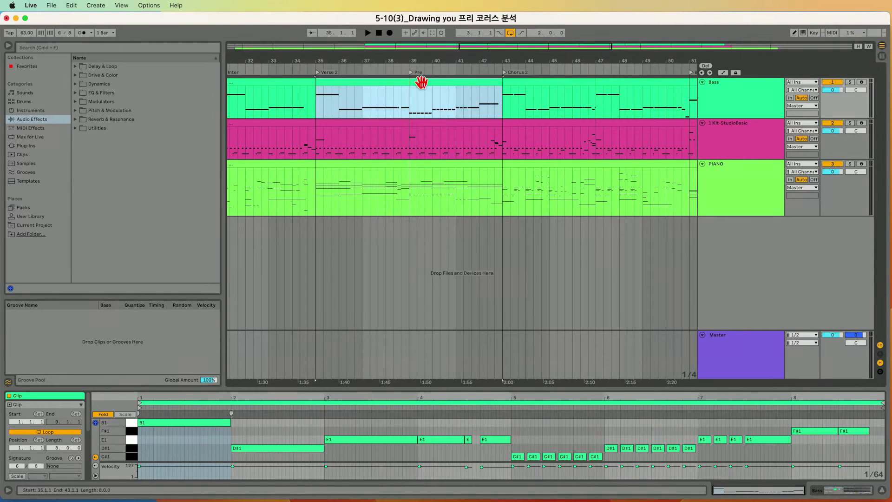
pyautogui.click(410, 113)
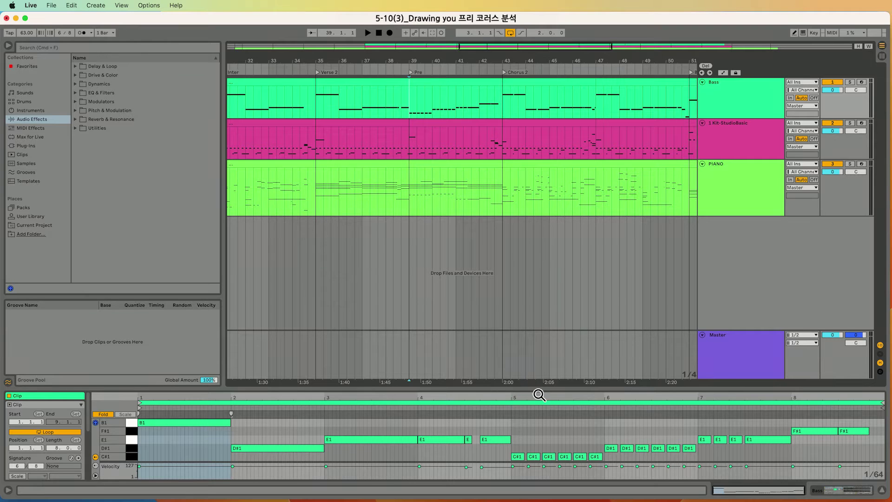
pyautogui.moveTo(536, 386); pyautogui.dragTo(534, 323)
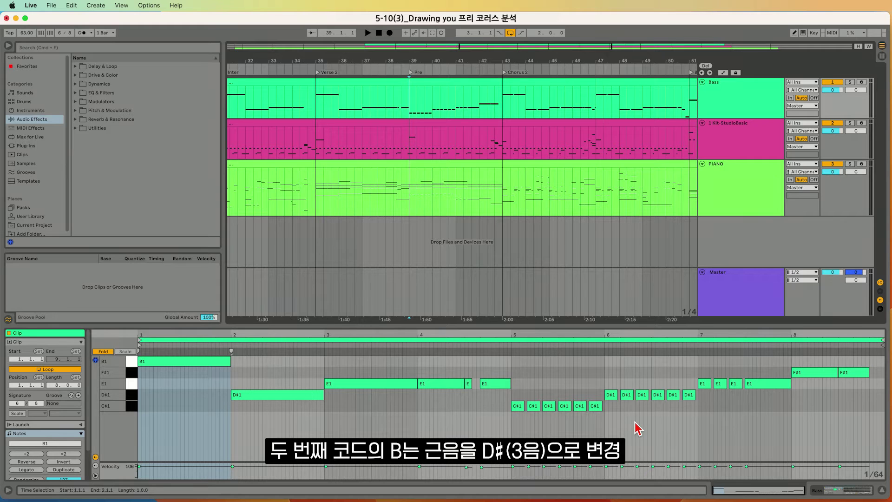
pyautogui.click(613, 396)
pyautogui.press('space')
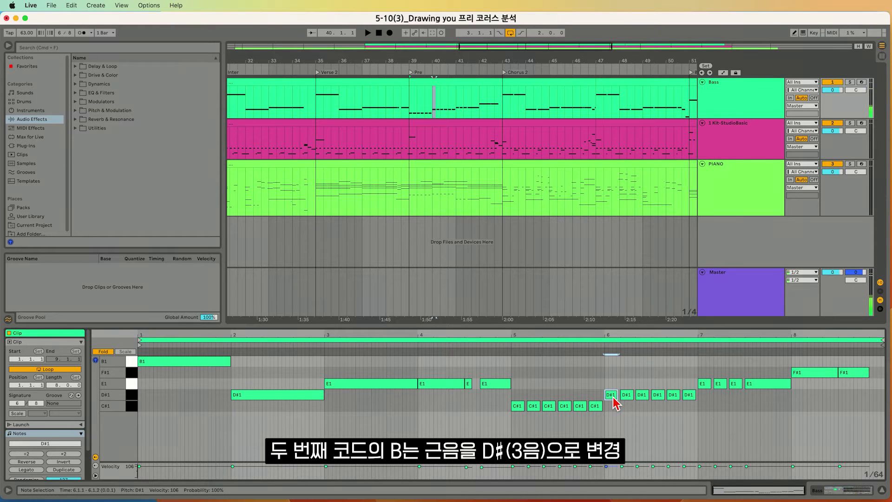
# Listen to the Pre section from bar 39 with Bass soloed and the drum kit added to the solo, and clear both solos.
pyautogui.click(409, 118)
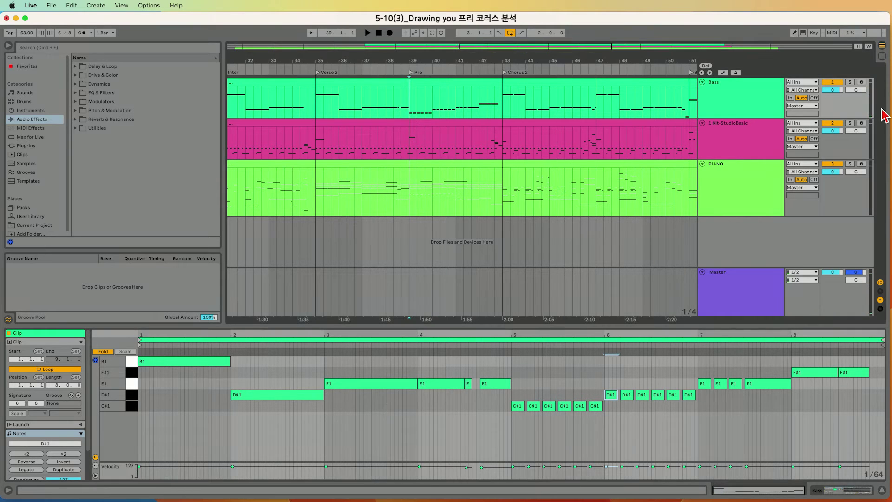
pyautogui.click(850, 83)
pyautogui.press('space')
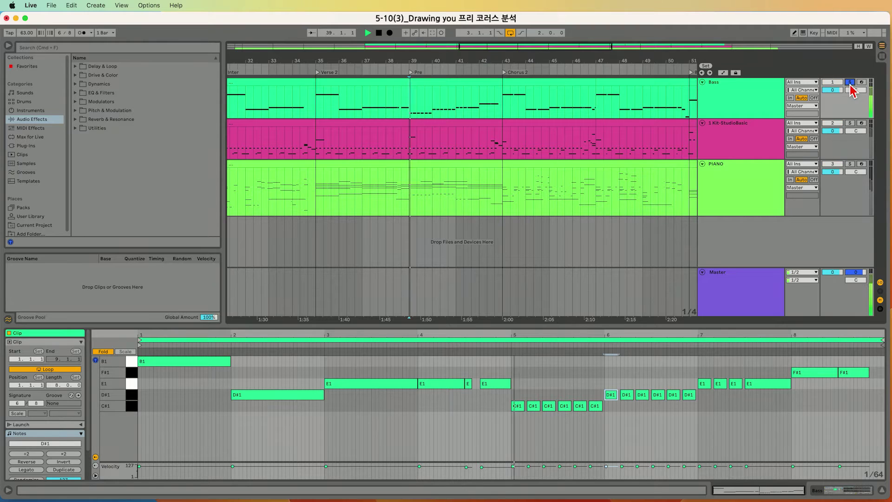
pyautogui.keyDown('super'); pyautogui.click(851, 123); pyautogui.keyUp('super')
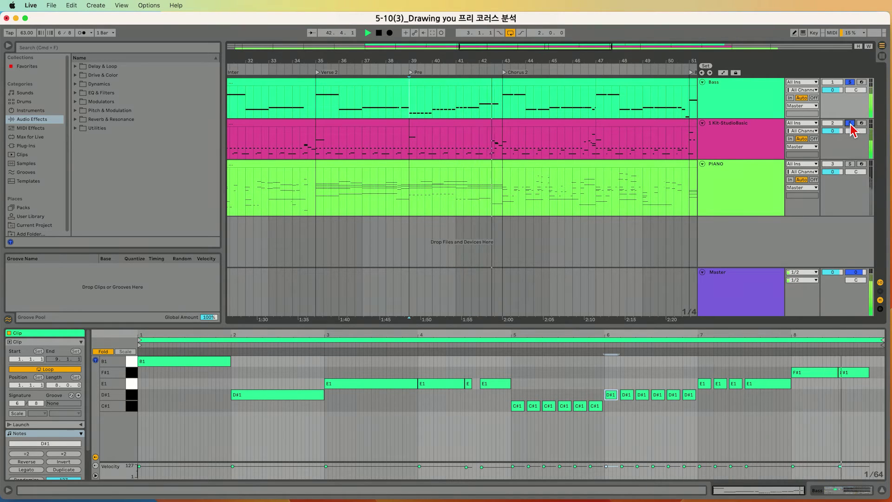
pyautogui.press('space')
pyautogui.click(850, 123)
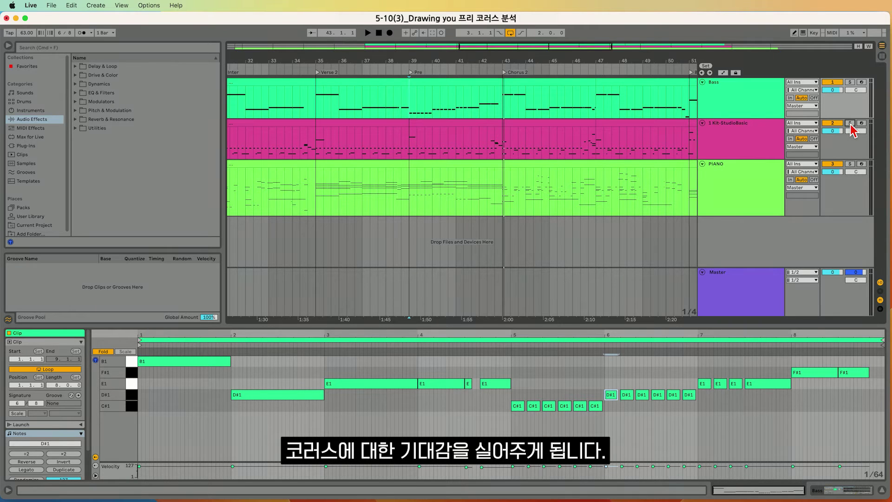
# Open the Verse 2 PIANO clip and listen to it soloed from bar 35 up to the Pre section.
pyautogui.click(849, 168)
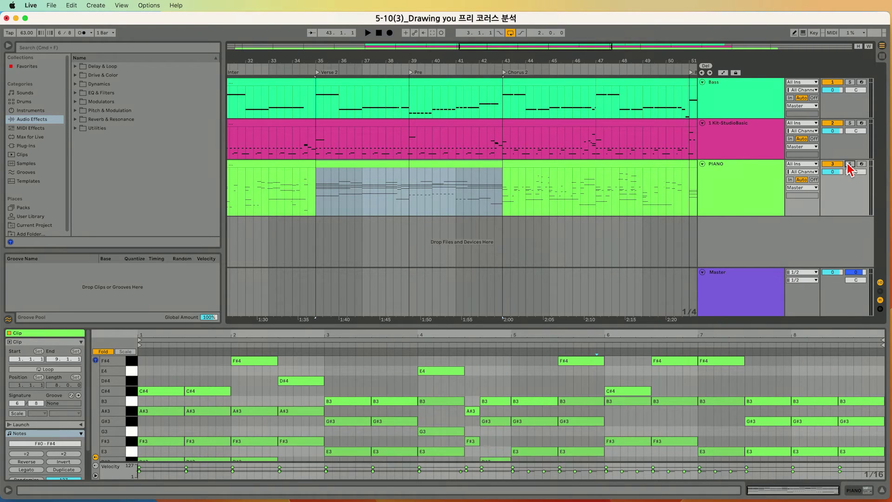
pyautogui.click(849, 165)
pyautogui.press('space')
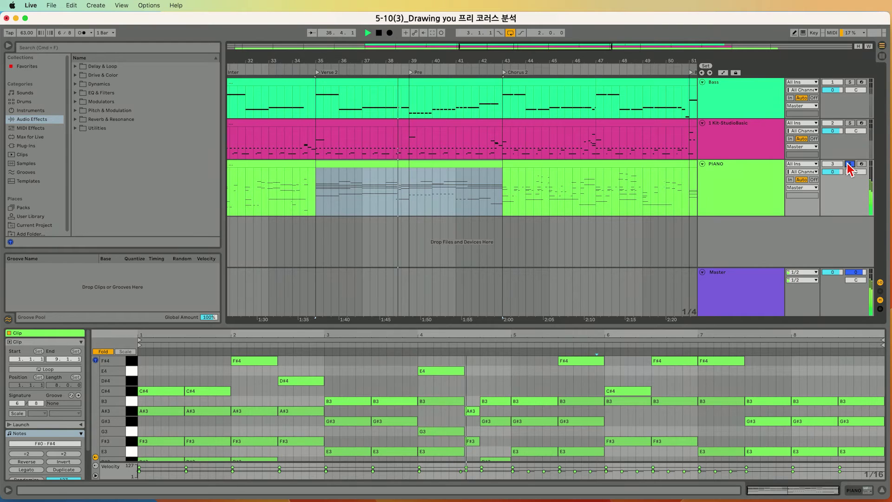
pyautogui.press('space')
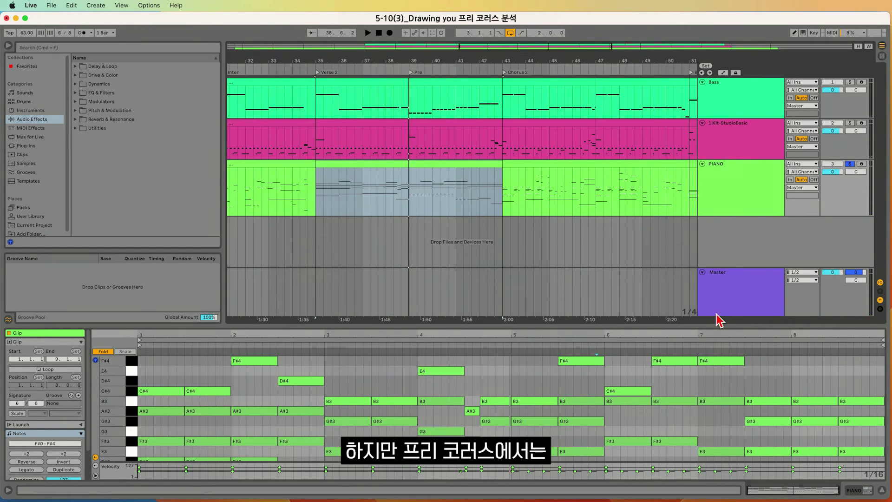
# Enlarge the note editor to view the piano's low notes, unsolo PIANO and play all tracks from bar 39.
pyautogui.moveTo(717, 321); pyautogui.dragTo(719, 259)
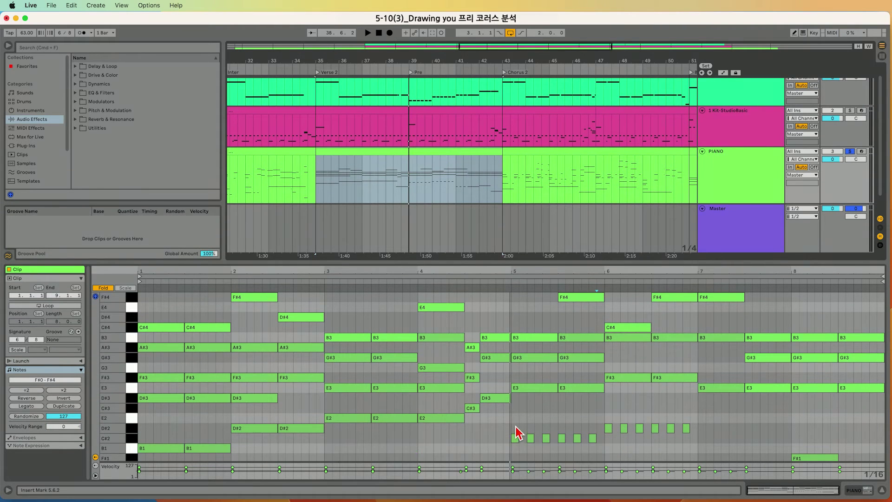
pyautogui.click(515, 436)
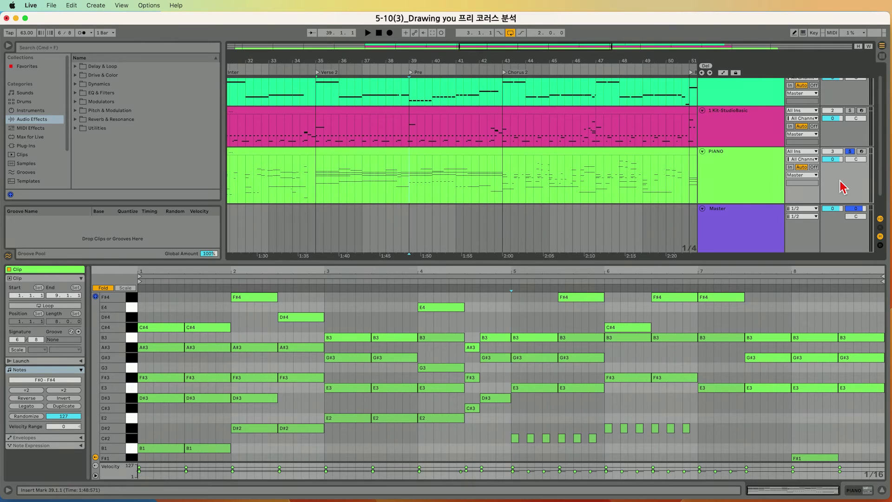
pyautogui.click(851, 153)
pyautogui.press('space')
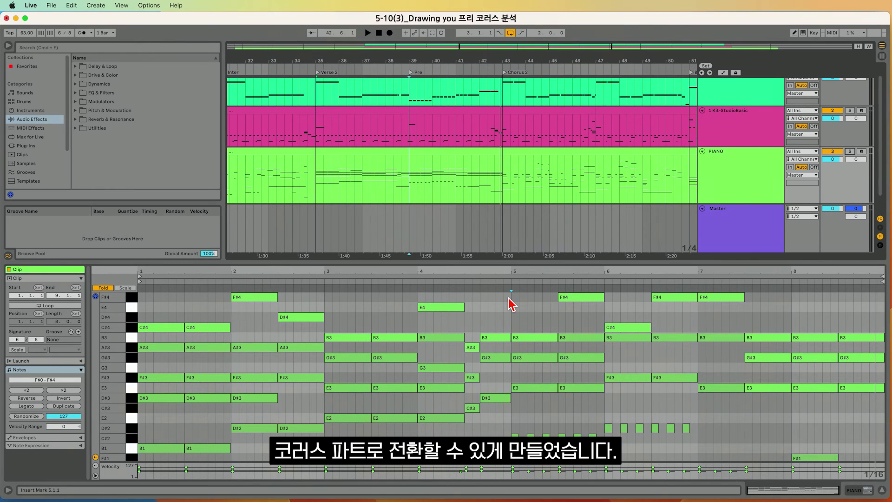
# Open the drum kit clip of the Pre section and play all tracks from bar 41 into Chorus 2.
pyautogui.click(457, 128)
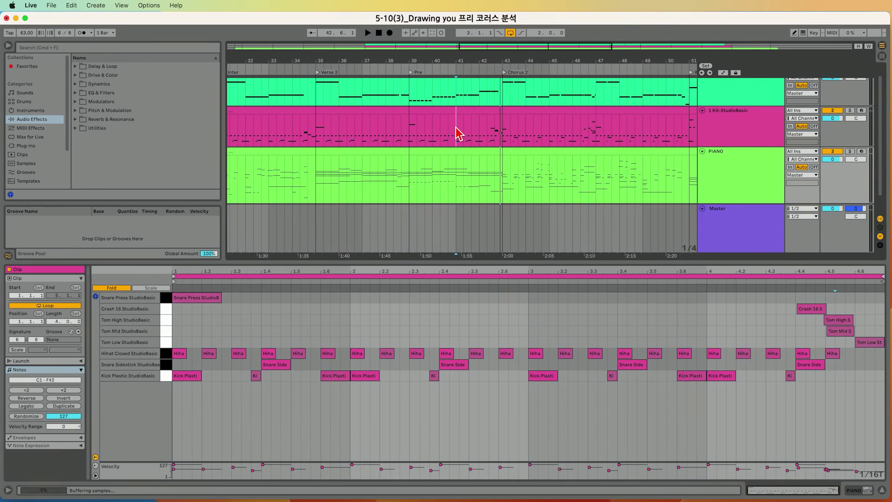
pyautogui.press('space')
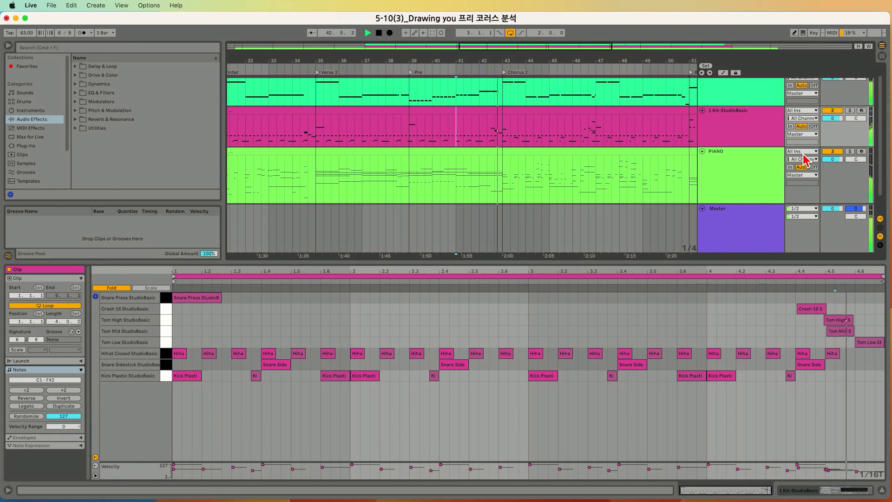
pyautogui.press('space')
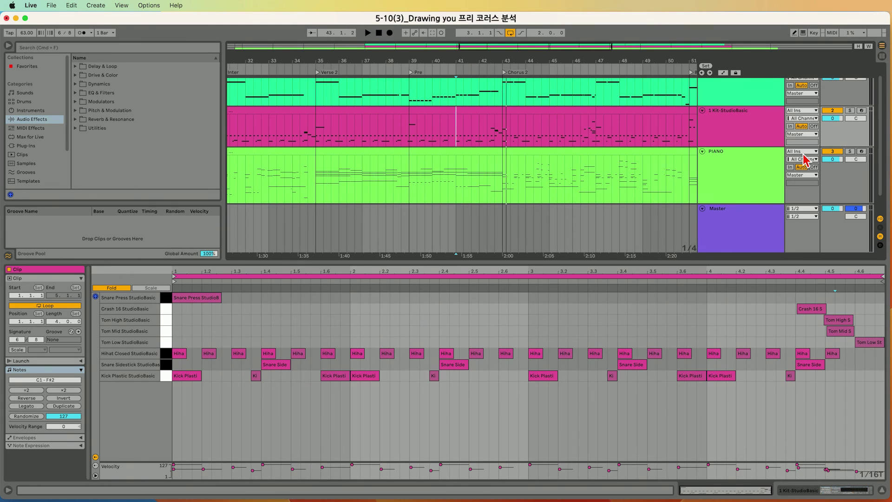
# Place the insert marker on the PIANO track at the start of the Pre section, bar 39.
pyautogui.click(411, 210)
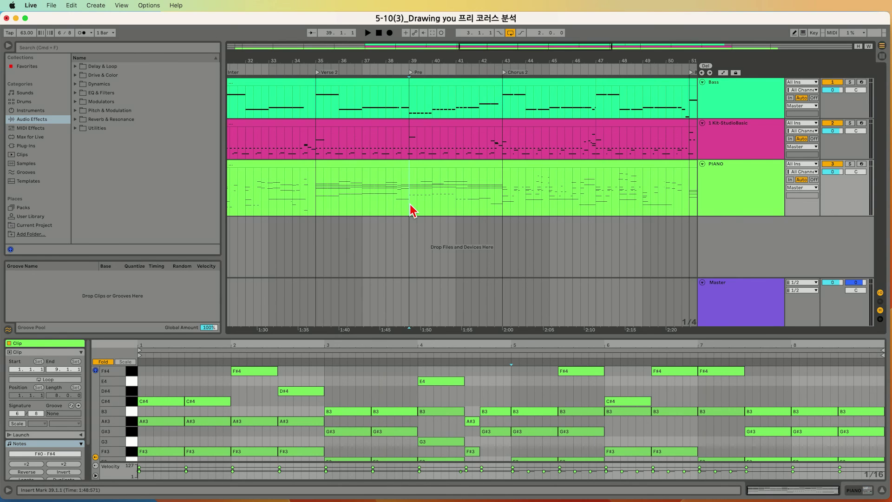